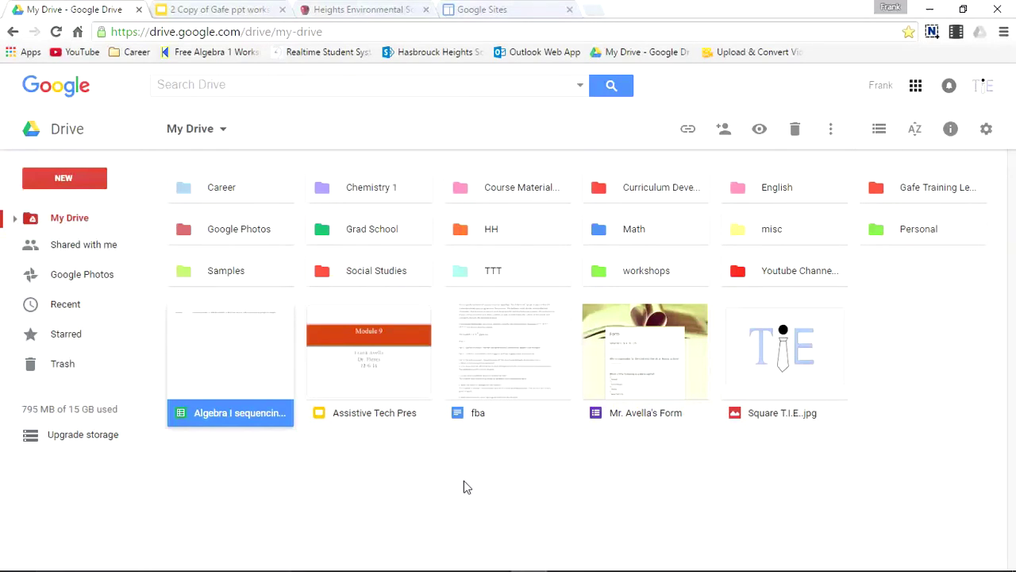
Step: Open the fba document from My Drive and look over its first page
{"action": "double_click", "coordinate": [506, 370]}
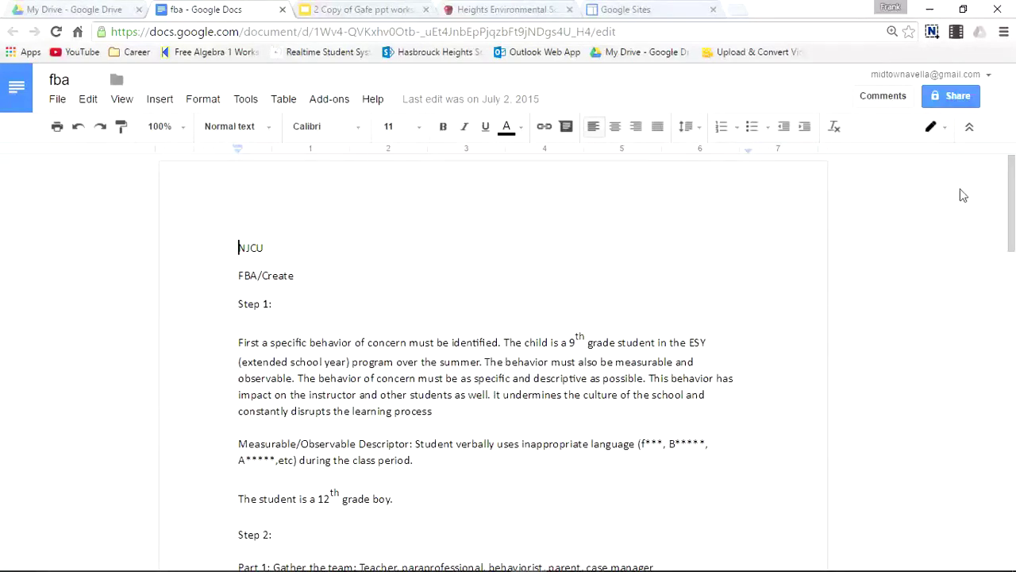
{"action": "mouse_move", "coordinate": [1014, 203]}
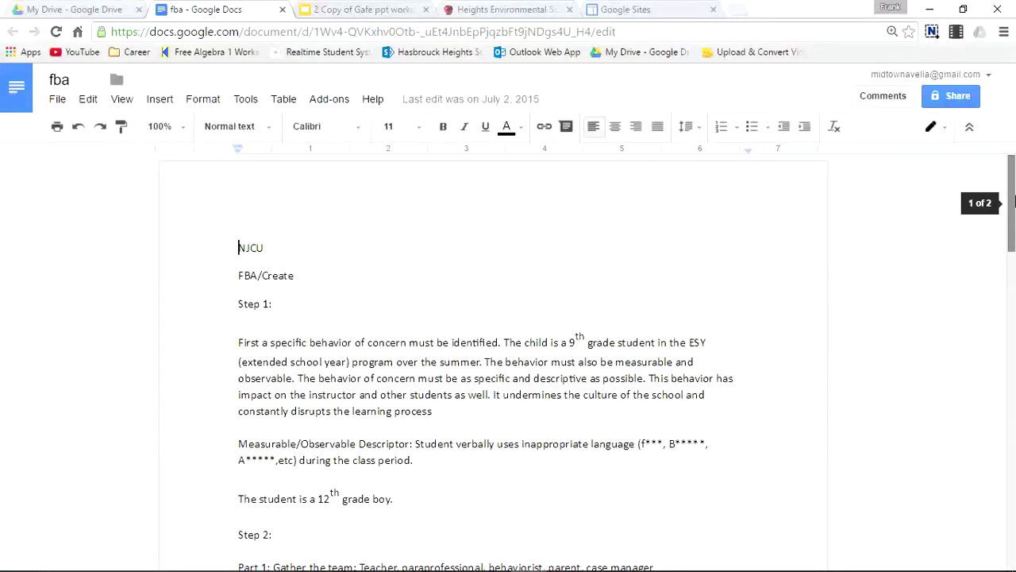
{"action": "left_click_drag", "start_coordinate": [1014, 202], "coordinate": [926, 199]}
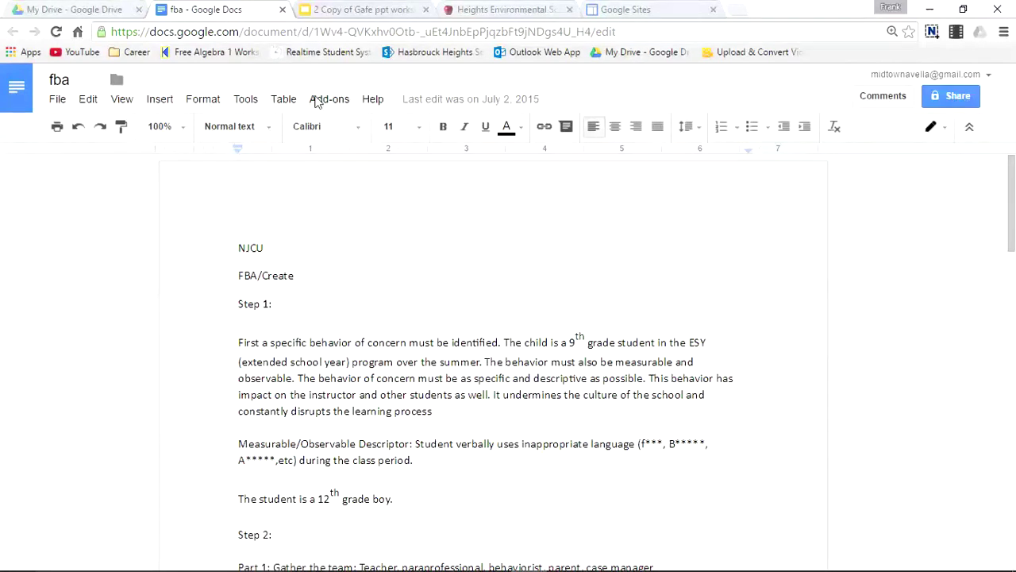
Step: Add the line "Its very similar to a word document. Has many similar features" below the "Step 1:" heading
{"action": "key", "text": "Down"}
{"action": "key", "text": "Down"}
{"action": "key", "text": "Down"}
{"action": "key", "text": "Return"}
{"action": "key", "text": "Return"}
{"action": "key", "text": "Up"}
{"action": "type", "text": "Its ve"}
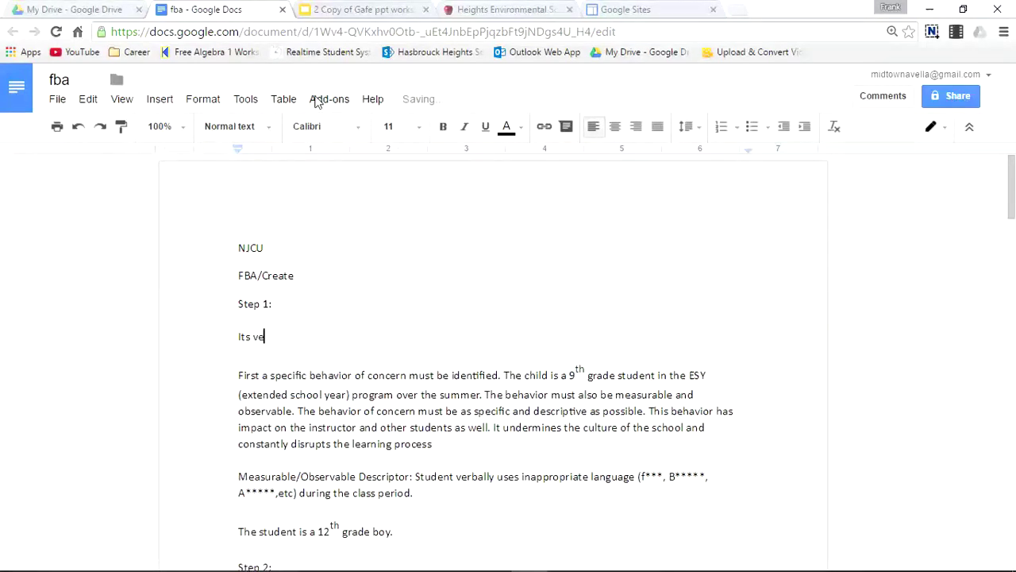
{"action": "type", "text": "ry similar to a word document"}
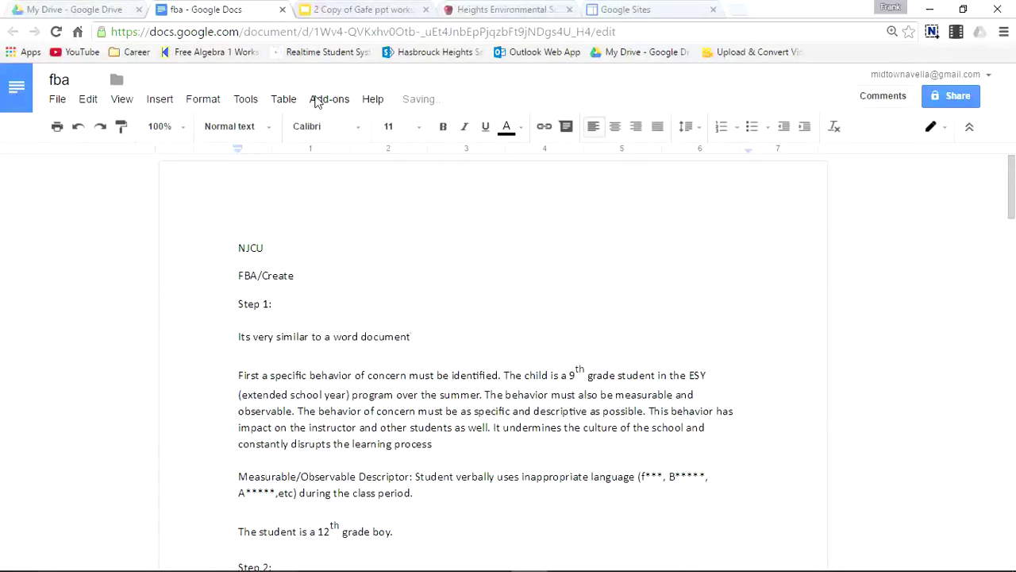
{"action": "type", "text": ". Has many similar features"}
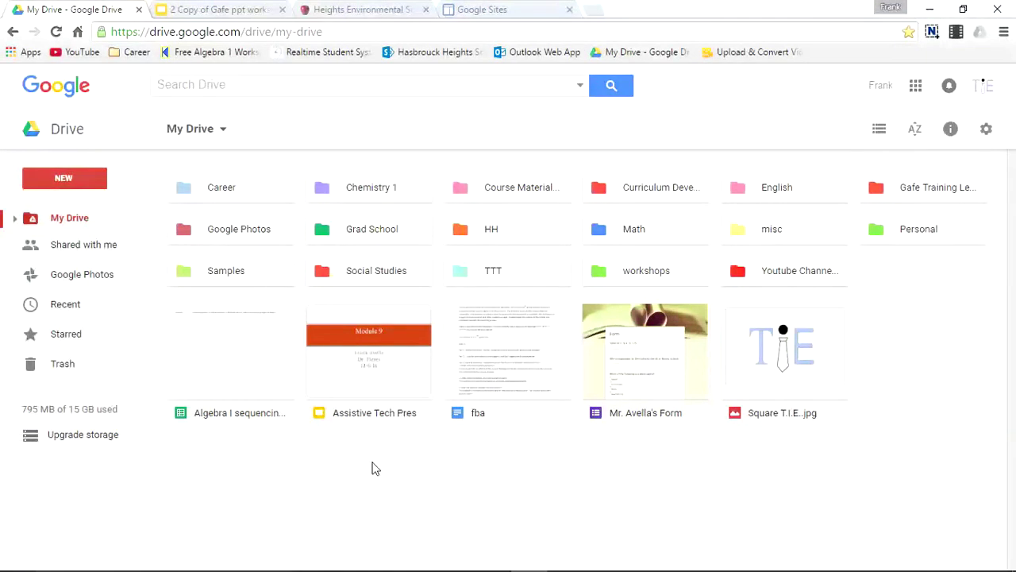
Step: Open the Assistive Tech Pres presentation from My Drive and go through its slides up to slide 10
{"action": "double_click", "coordinate": [365, 386]}
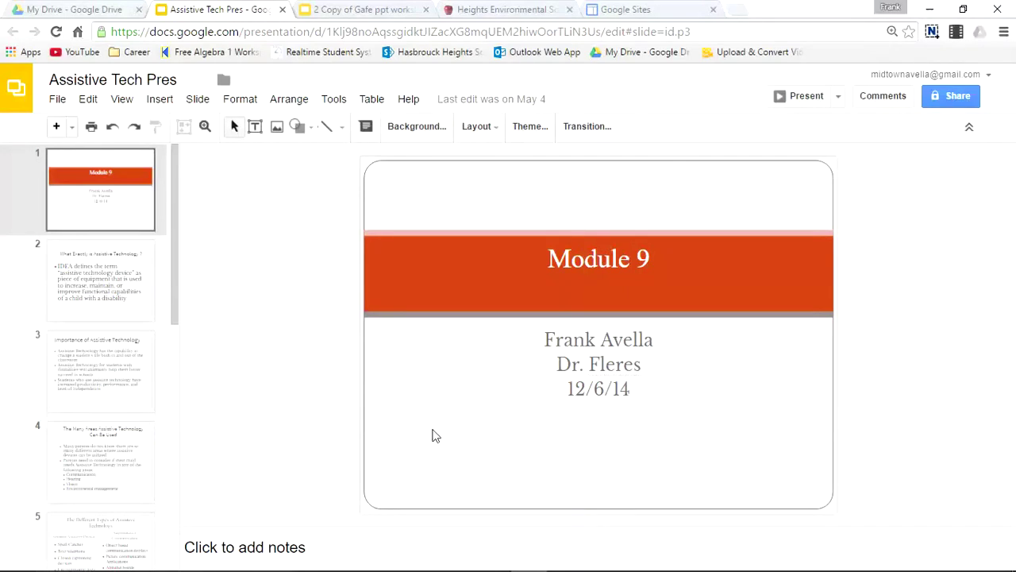
{"action": "left_click", "coordinate": [115, 286]}
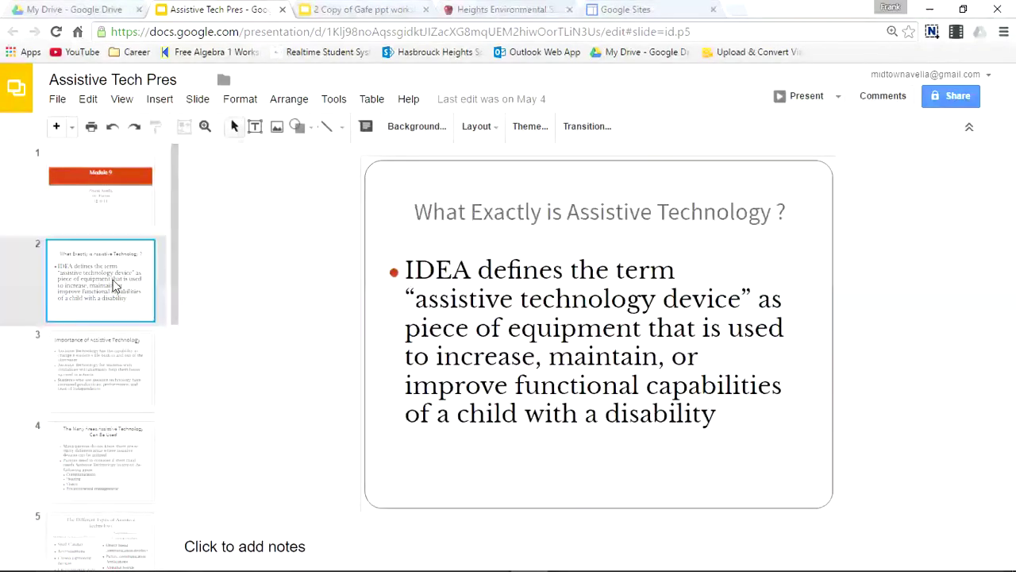
{"action": "key", "text": "Down"}
{"action": "key", "text": "Down"}
{"action": "key", "text": "Down"}
{"action": "key", "text": "Down"}
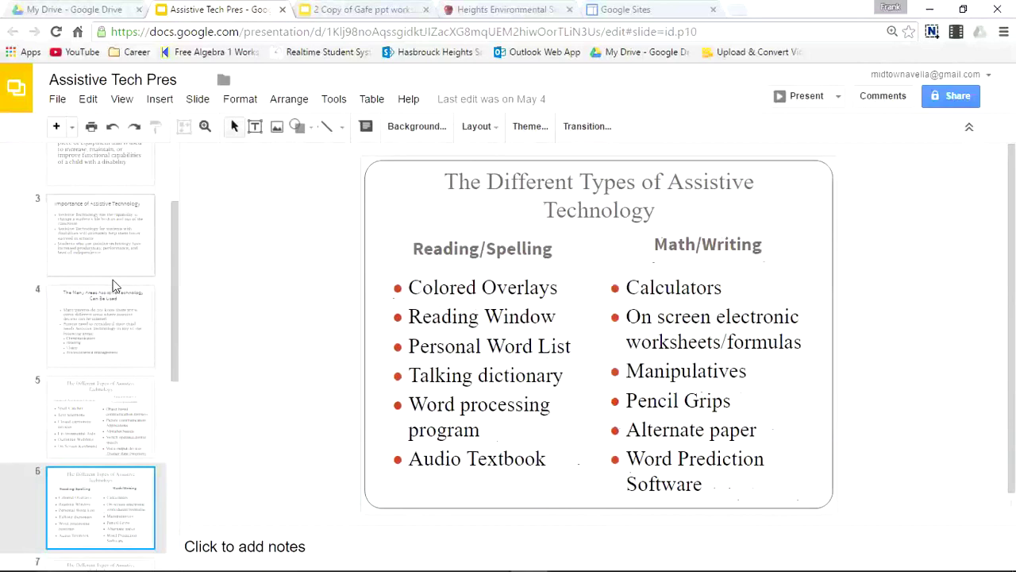
{"action": "key", "text": "Down"}
{"action": "key", "text": "Down"}
{"action": "key", "text": "Down"}
{"action": "key", "text": "Down"}
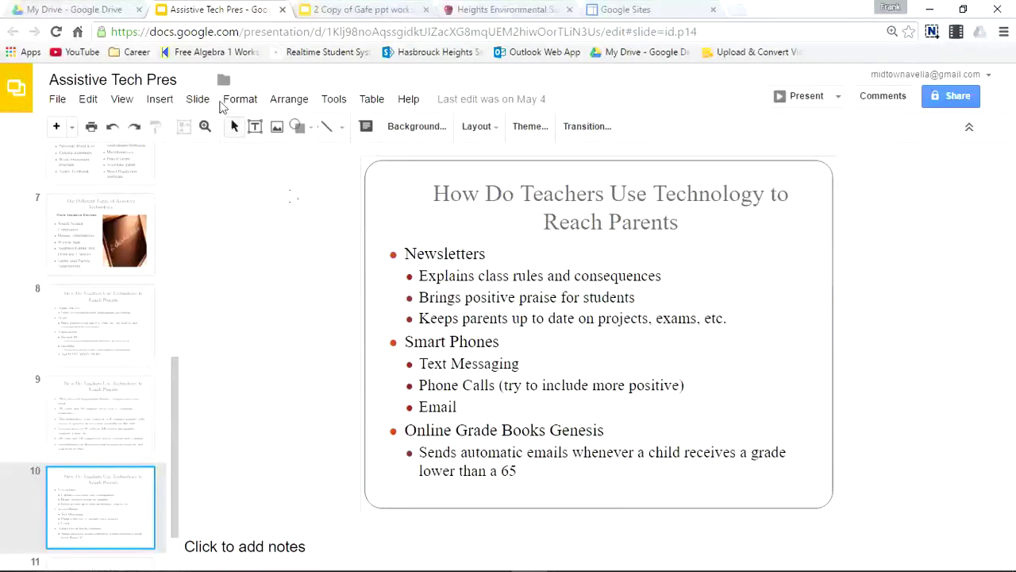
{"action": "left_click", "coordinate": [199, 102]}
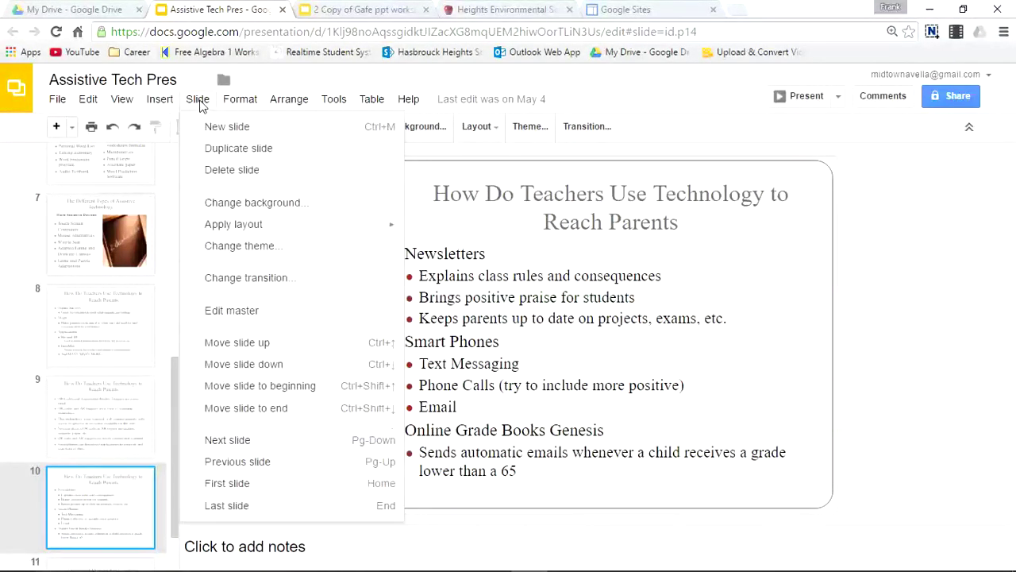
{"action": "left_click", "coordinate": [200, 106]}
{"action": "left_click", "coordinate": [200, 106]}
{"action": "mouse_move", "coordinate": [280, 111]}
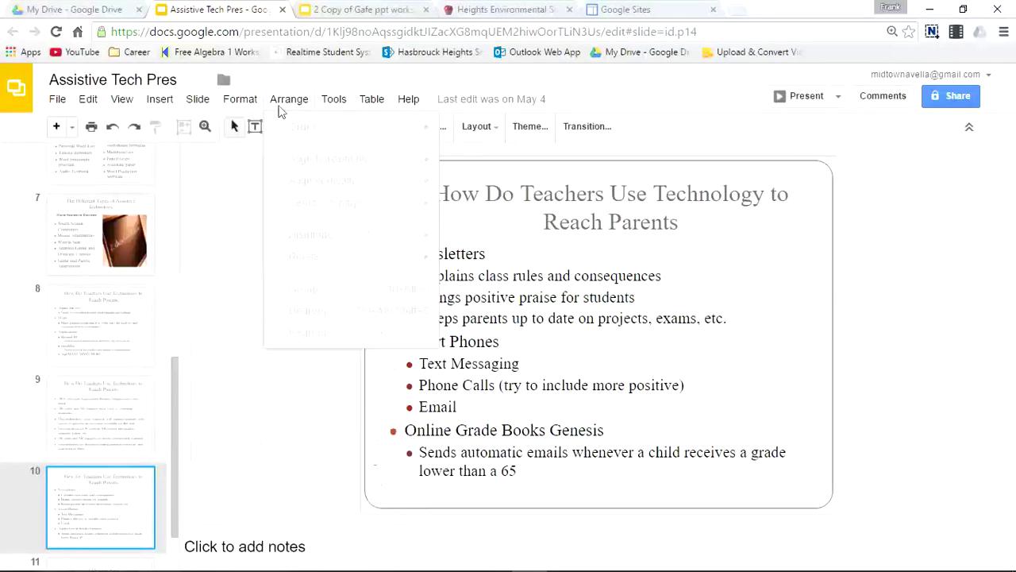
{"action": "mouse_move", "coordinate": [158, 104]}
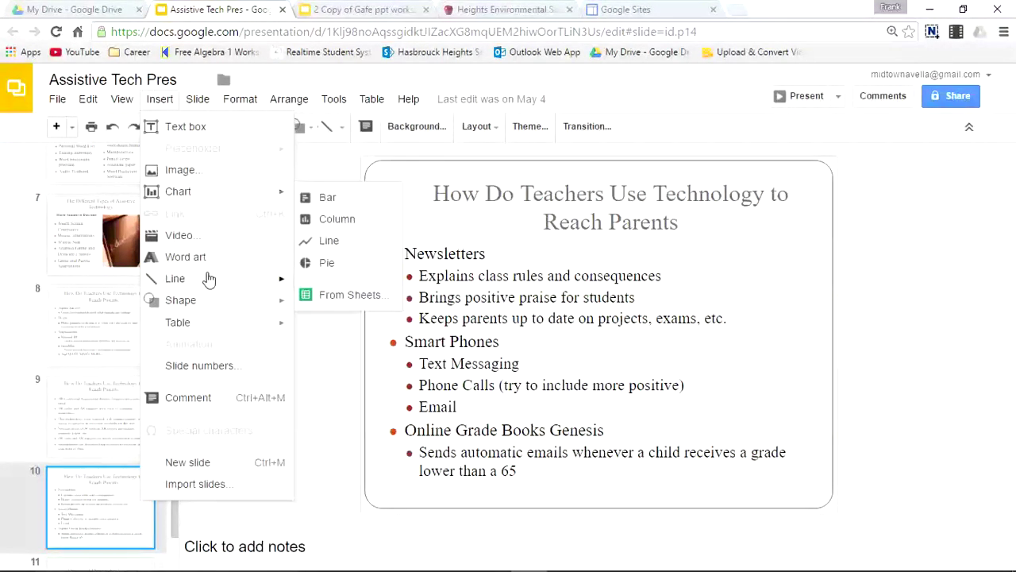
{"action": "mouse_move", "coordinate": [89, 103]}
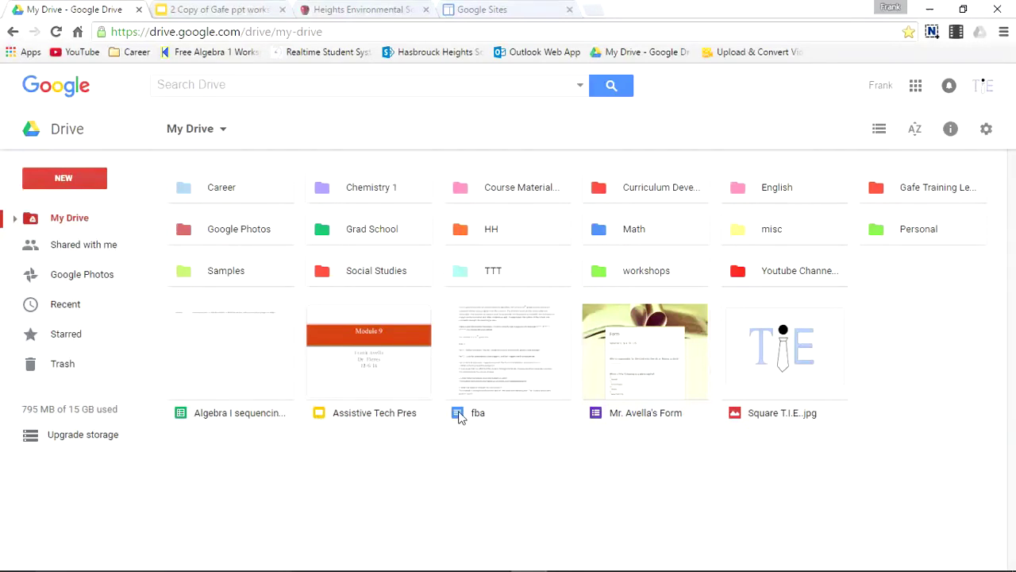
Step: Open the Algebra I sequencing spreadsheet from My Drive and look over the curriculum map's standards and unit headings
{"action": "left_click", "coordinate": [603, 420]}
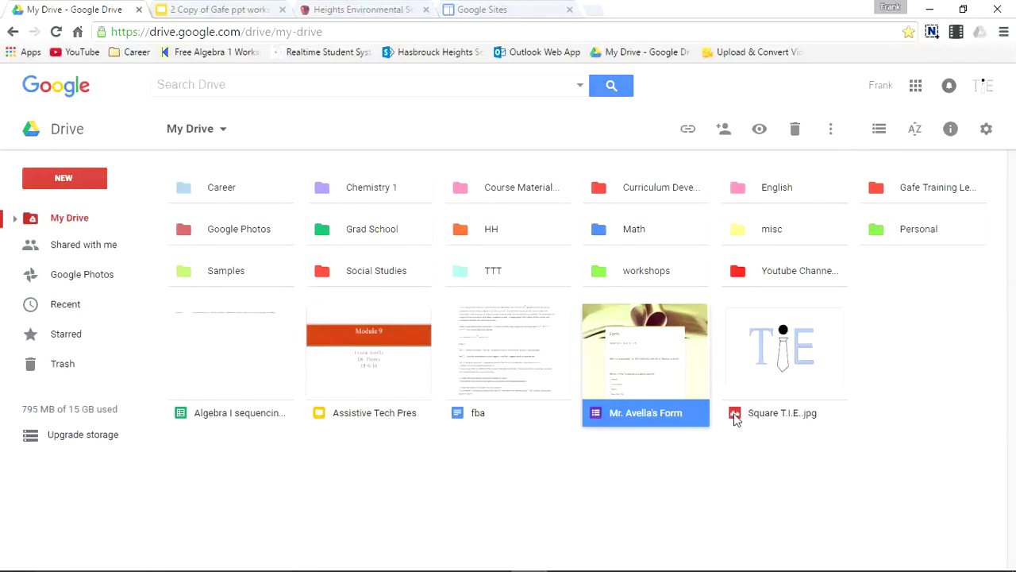
{"action": "double_click", "coordinate": [240, 367]}
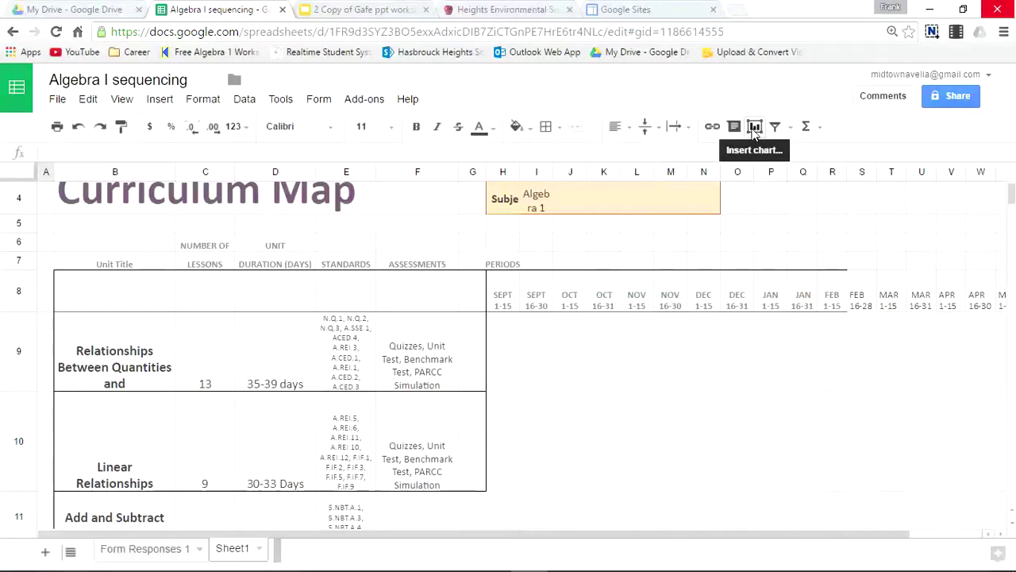
{"action": "left_click", "coordinate": [352, 356]}
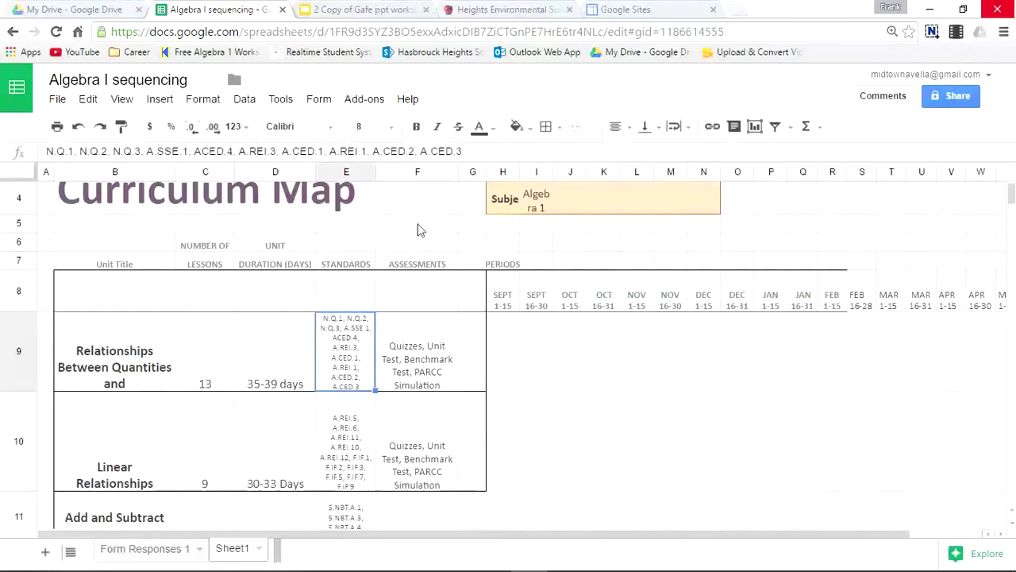
{"action": "left_click", "coordinate": [391, 229]}
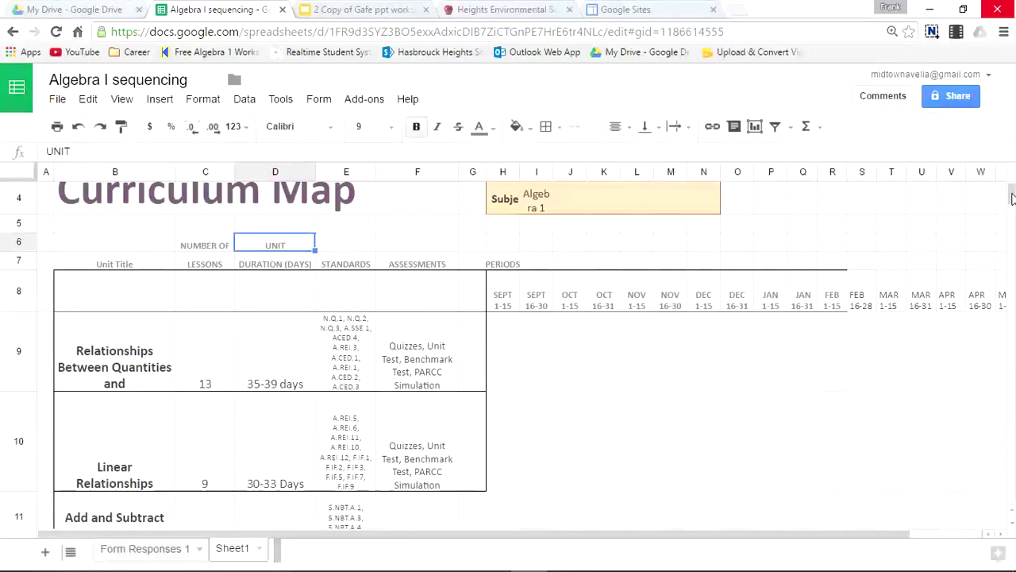
{"action": "scroll", "coordinate": [1013, 198], "scroll_direction": "up", "scroll_amount": 2}
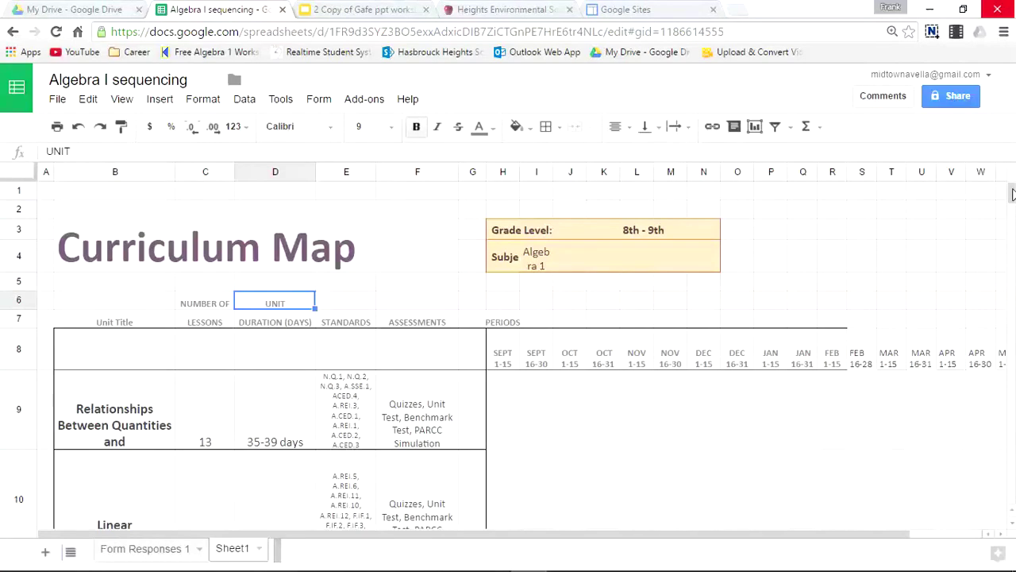
{"action": "scroll", "coordinate": [1013, 195], "scroll_direction": "down", "scroll_amount": 5}
{"action": "scroll", "coordinate": [1013, 197], "scroll_direction": "up", "scroll_amount": 5}
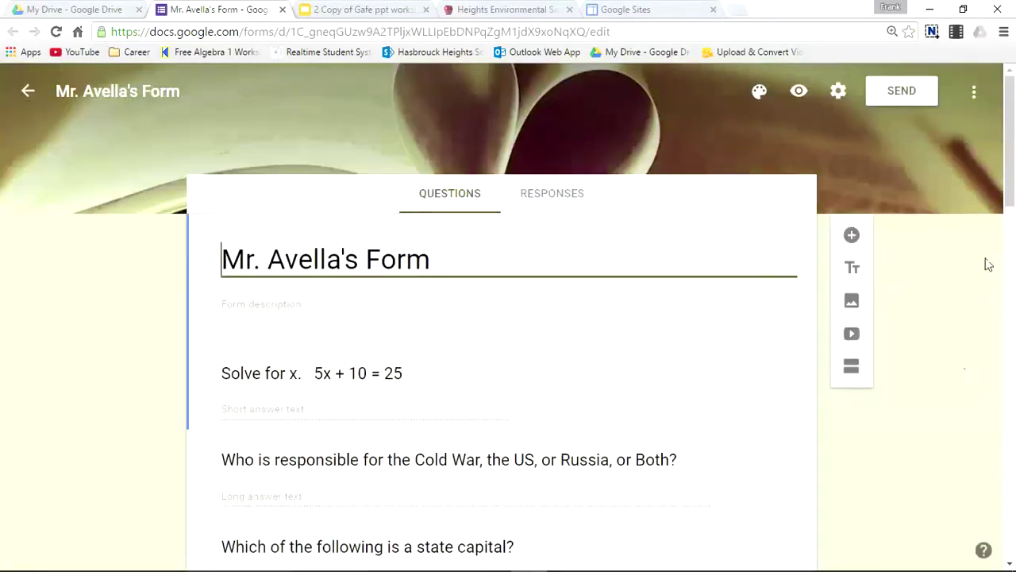
Step: Review the form's questions, including the state capital multiple-choice question, and open the form's sending options
{"action": "left_click_drag", "start_coordinate": [1012, 161], "coordinate": [991, 249]}
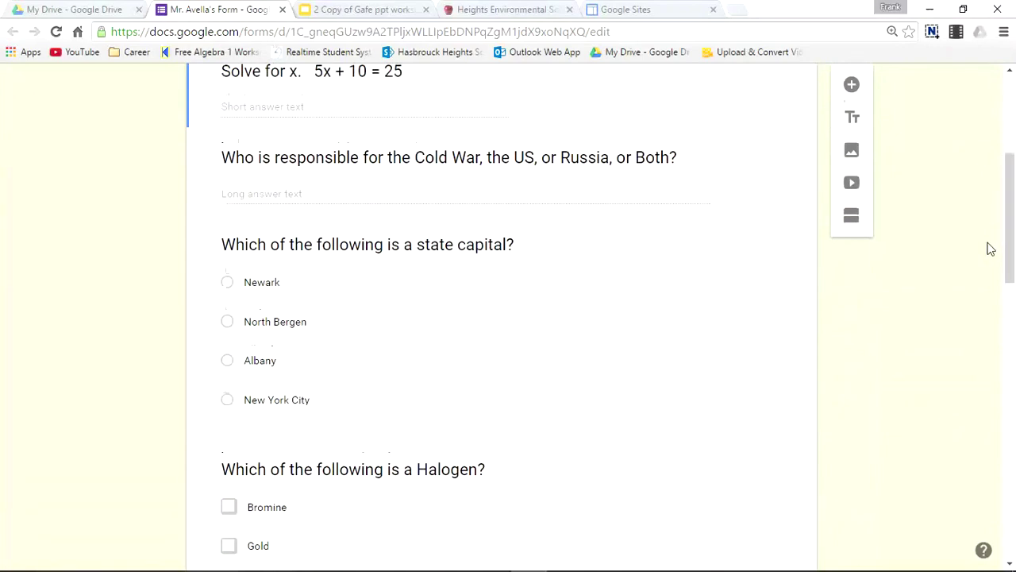
{"action": "left_click", "coordinate": [669, 254]}
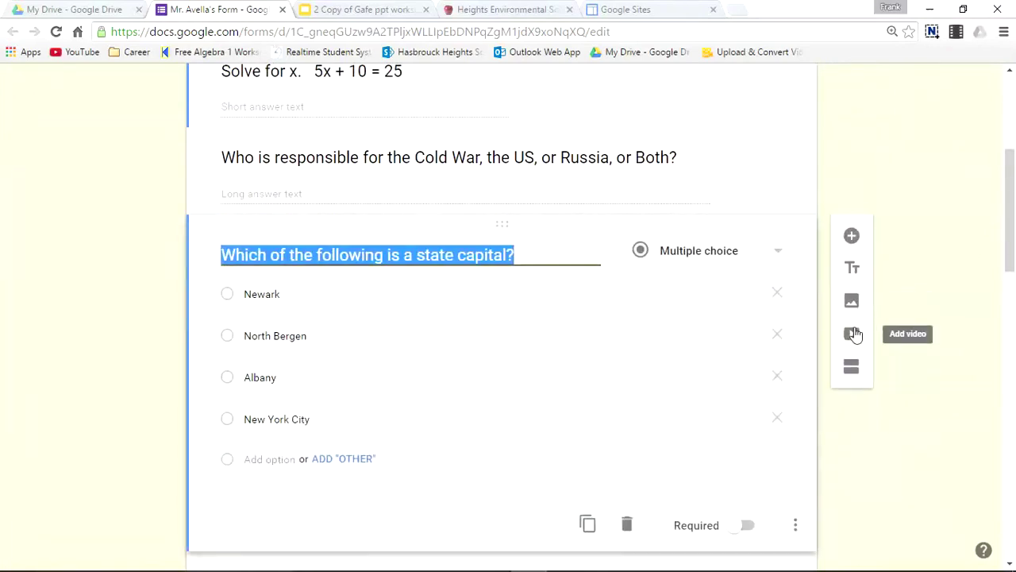
{"action": "scroll", "coordinate": [985, 199], "scroll_direction": "up", "scroll_amount": 4}
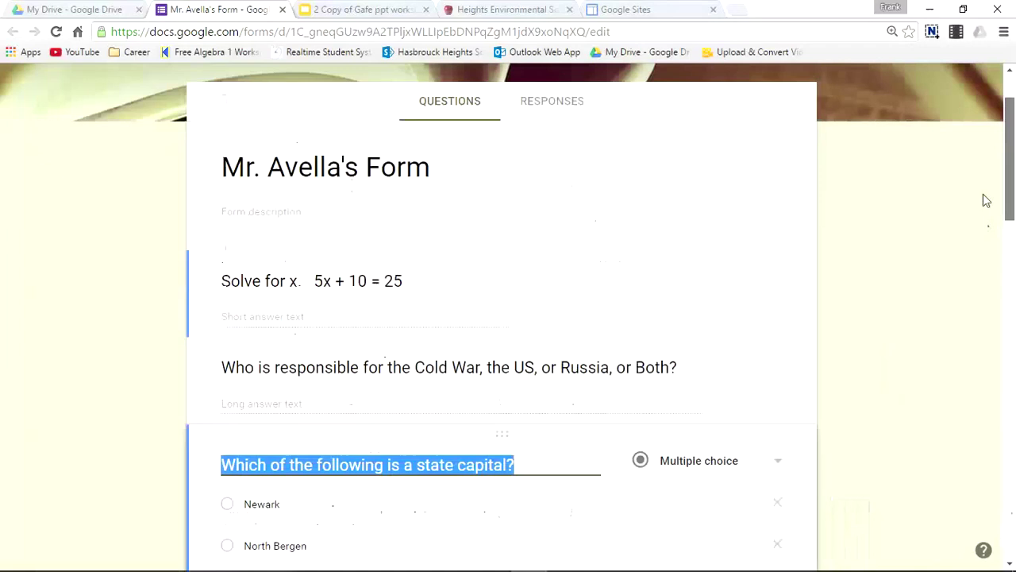
{"action": "left_click", "coordinate": [909, 92]}
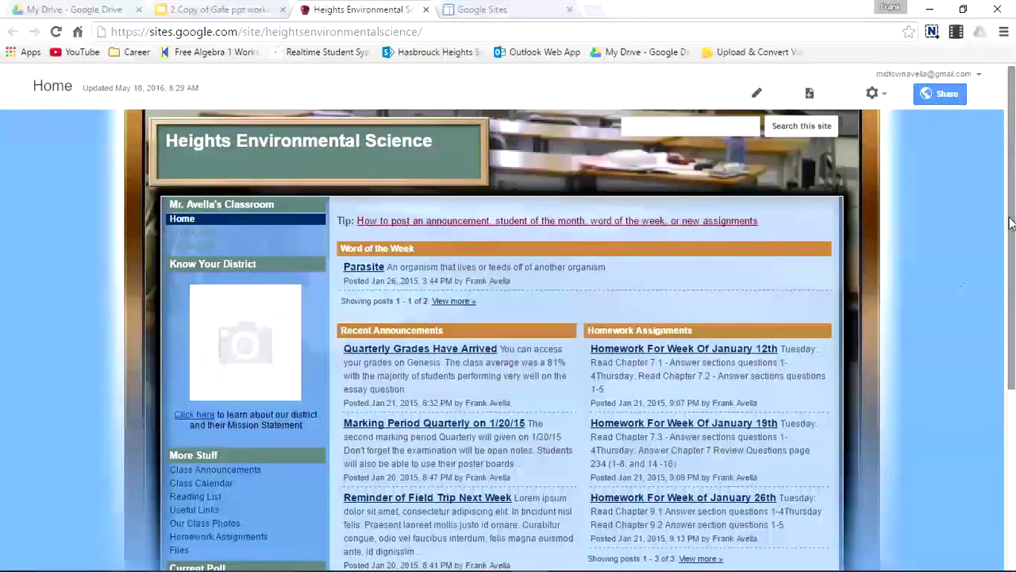
Step: Browse the Heights Environmental Science site's Homework Assignments and Extra Credit pages and return to its home page
{"action": "left_click_drag", "start_coordinate": [1012, 224], "coordinate": [1013, 343]}
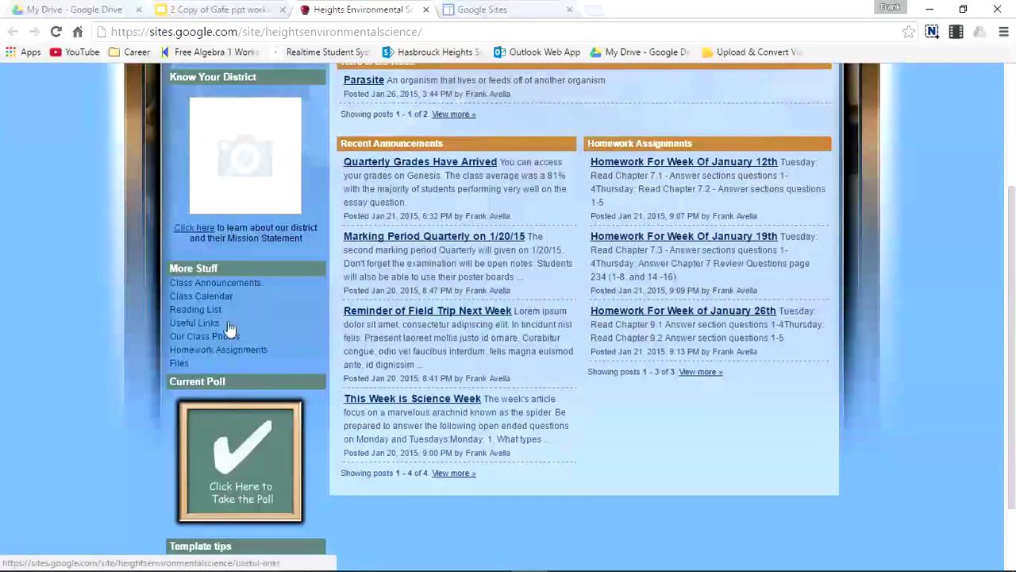
{"action": "left_click", "coordinate": [239, 350]}
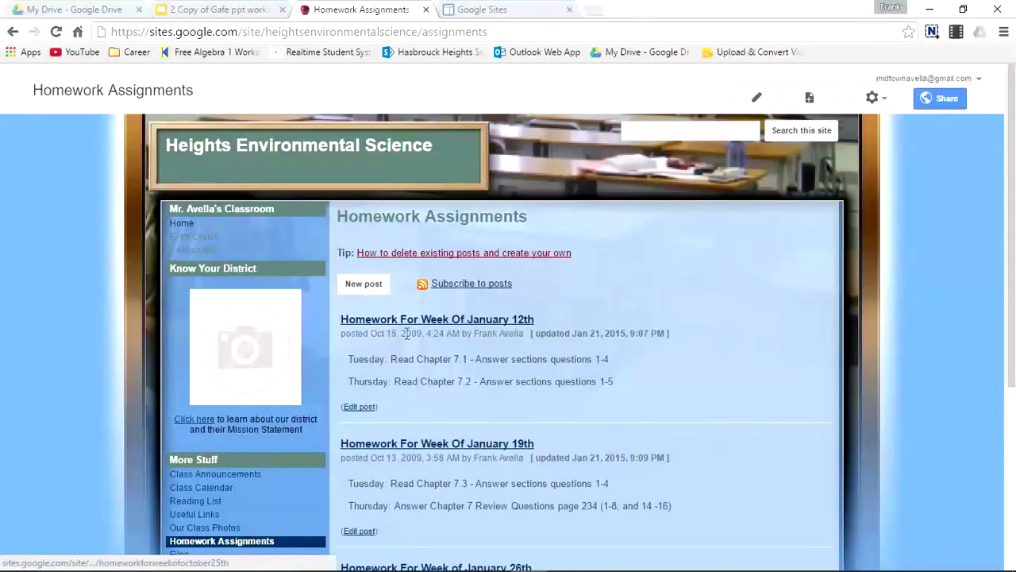
{"action": "left_click", "coordinate": [205, 236]}
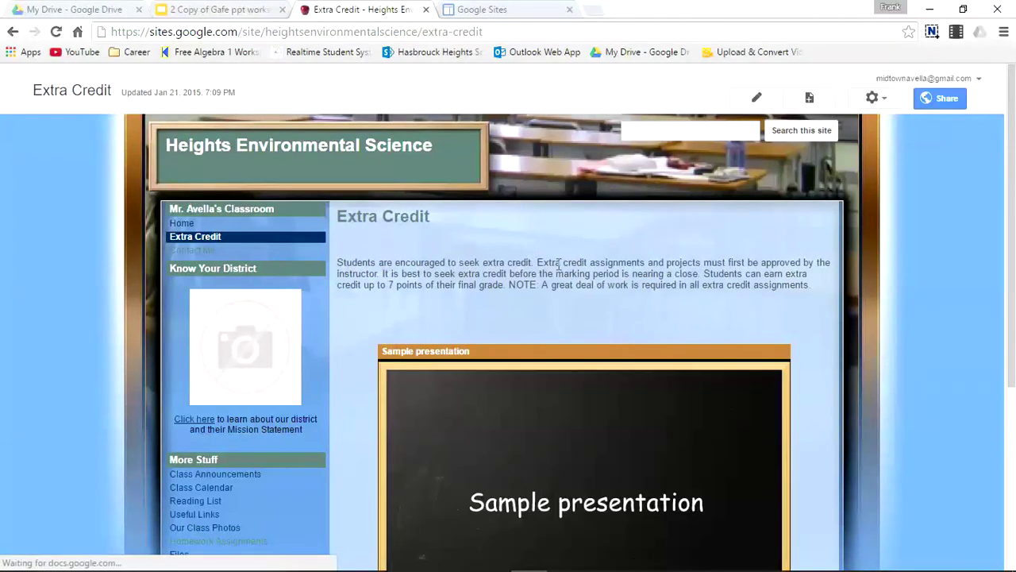
{"action": "left_click", "coordinate": [183, 223]}
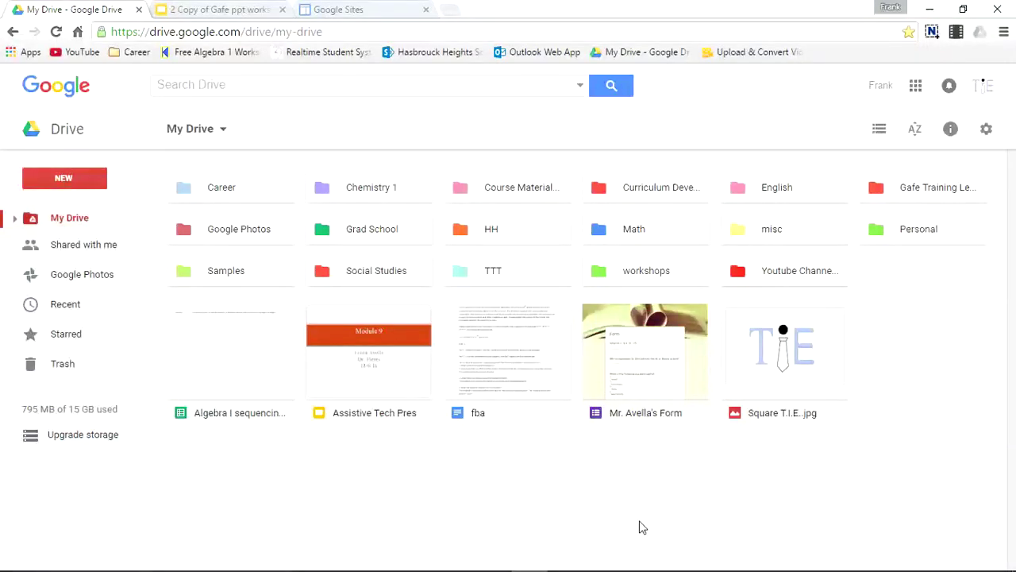
Step: Open the Square T.I.E..jpg image from My Drive in the preview
{"action": "double_click", "coordinate": [778, 327]}
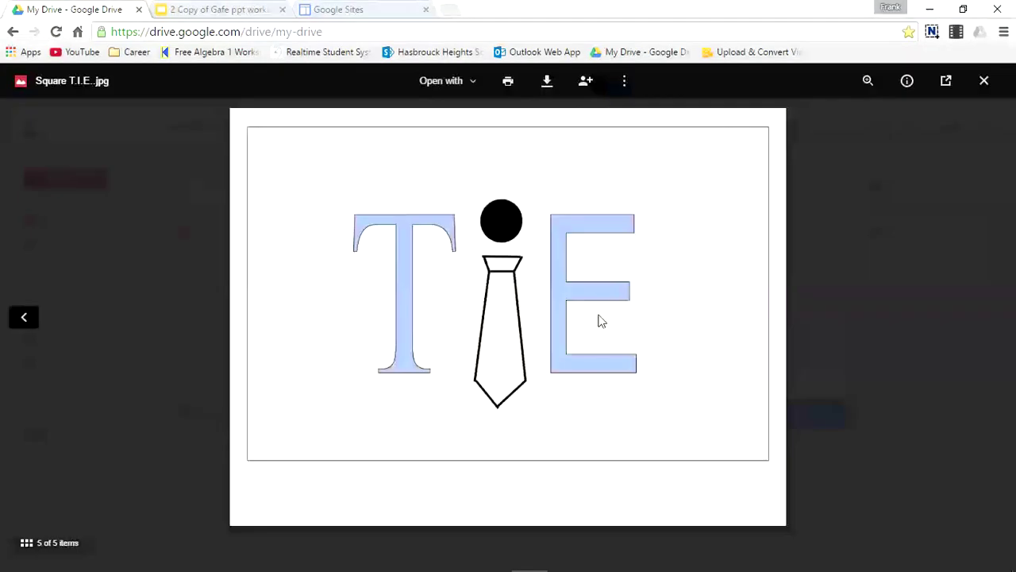